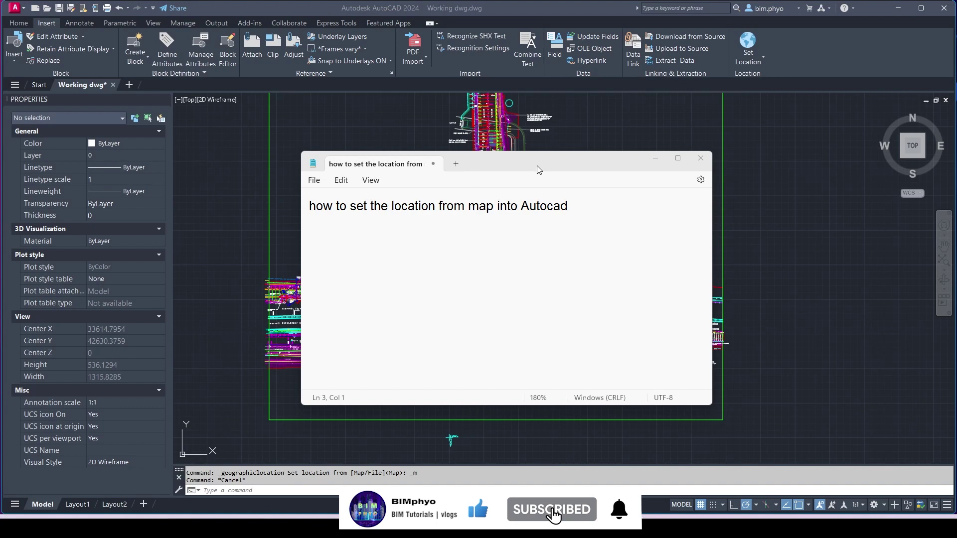
- Open and dismiss the From Map location dialog, then zoom to the N 42700m / E 33450m marker
{"action": "left_click", "coordinate": [656, 158]}
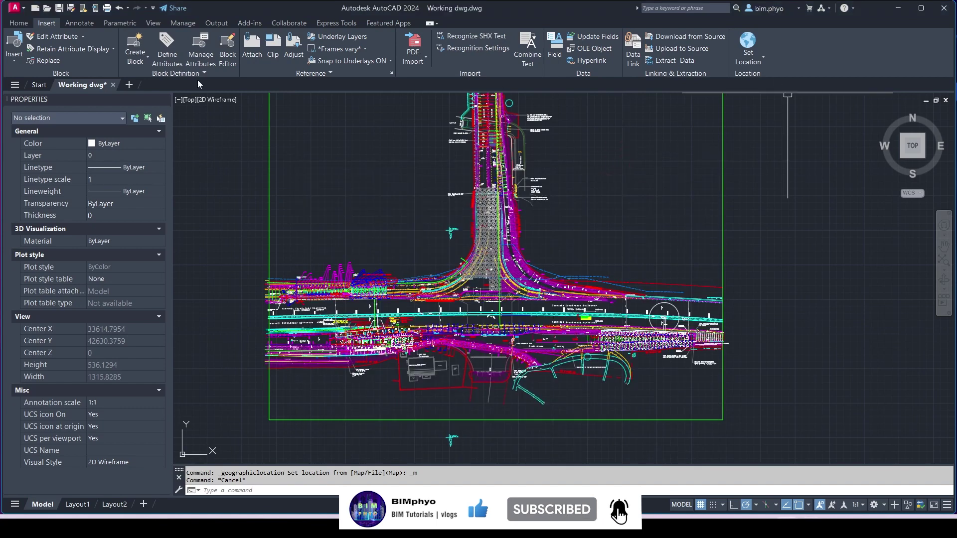
{"action": "left_click", "coordinate": [42, 23]}
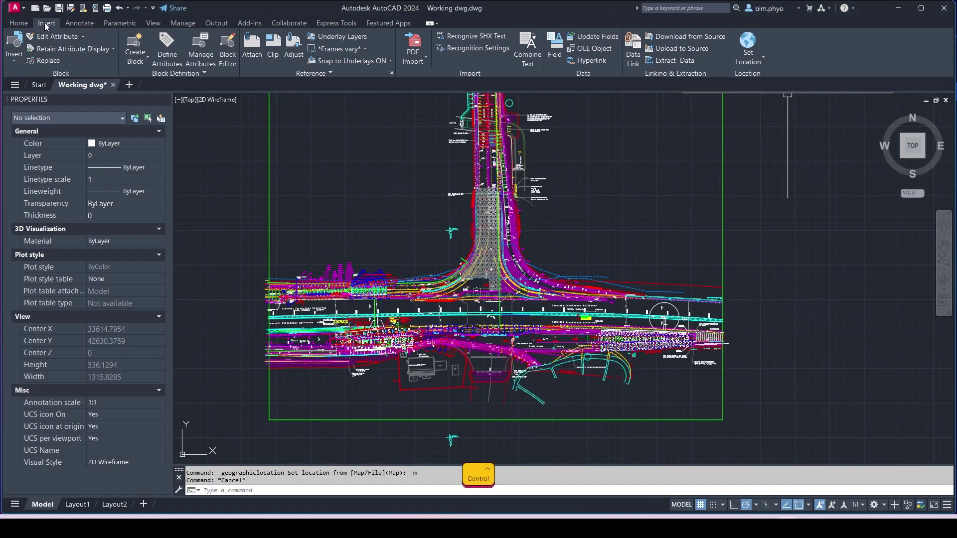
{"action": "left_click", "coordinate": [45, 25], "text": "ctrl"}
{"action": "left_click", "coordinate": [748, 65]}
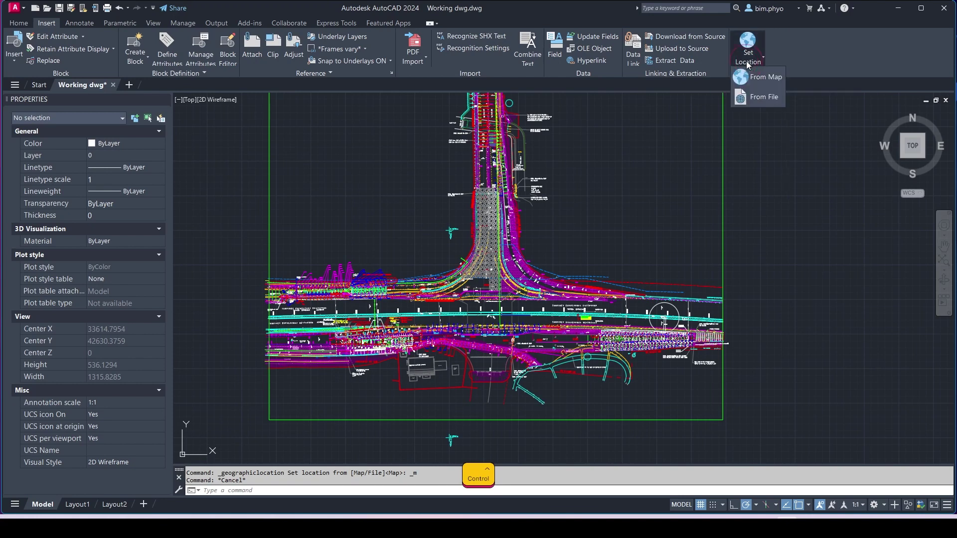
{"action": "left_click", "coordinate": [770, 78]}
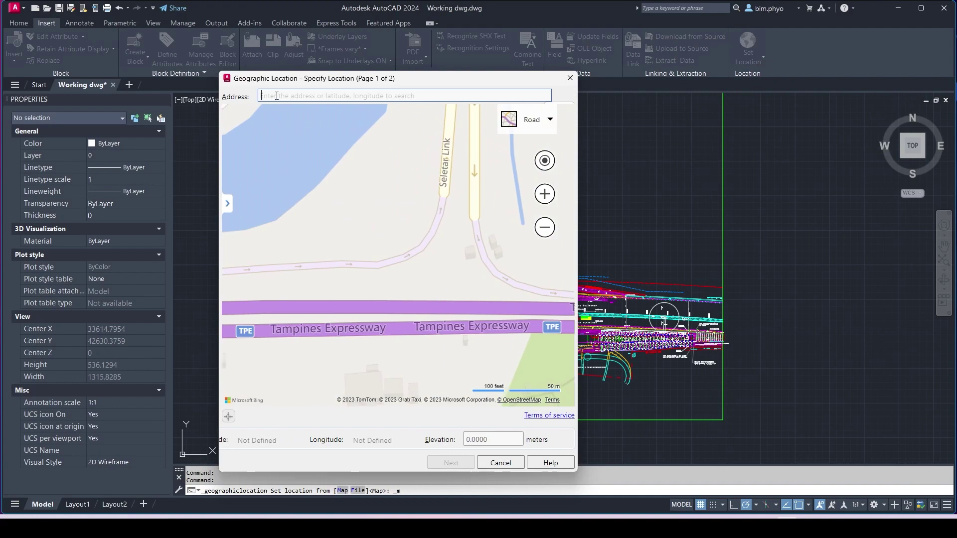
{"action": "left_click", "coordinate": [652, 145]}
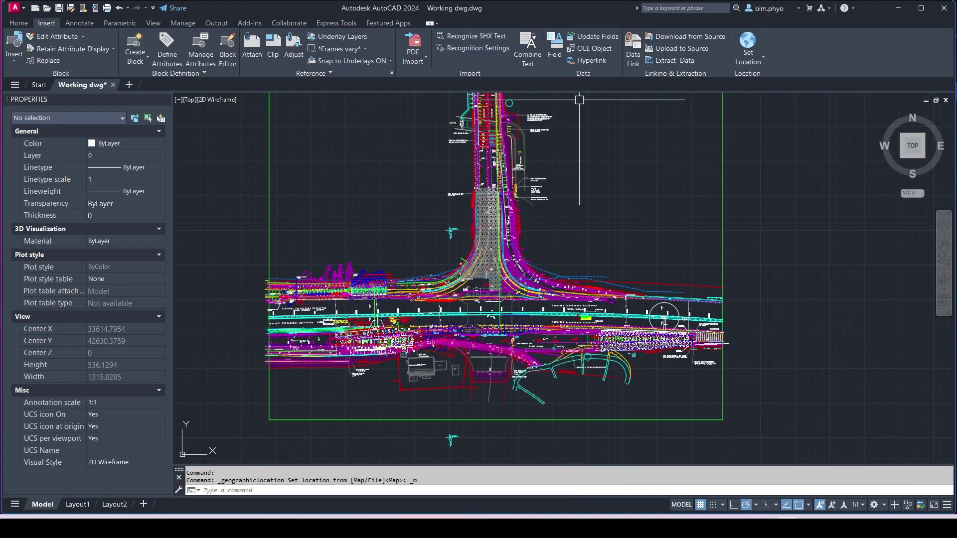
{"action": "scroll", "coordinate": [462, 233], "scroll_direction": "up", "scroll_amount": 10}
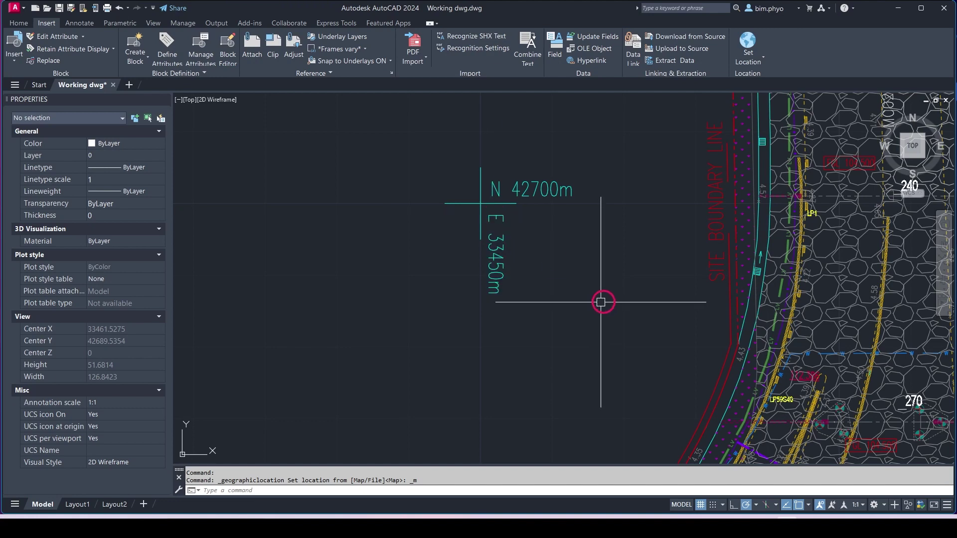
{"action": "middle_click_drag", "start_coordinate": [605, 299], "coordinate": [546, 304]}
- Note the marker coordinates N 42700 and E 33450 under the Notepad heading
{"action": "key", "text": "alt+Tab"}
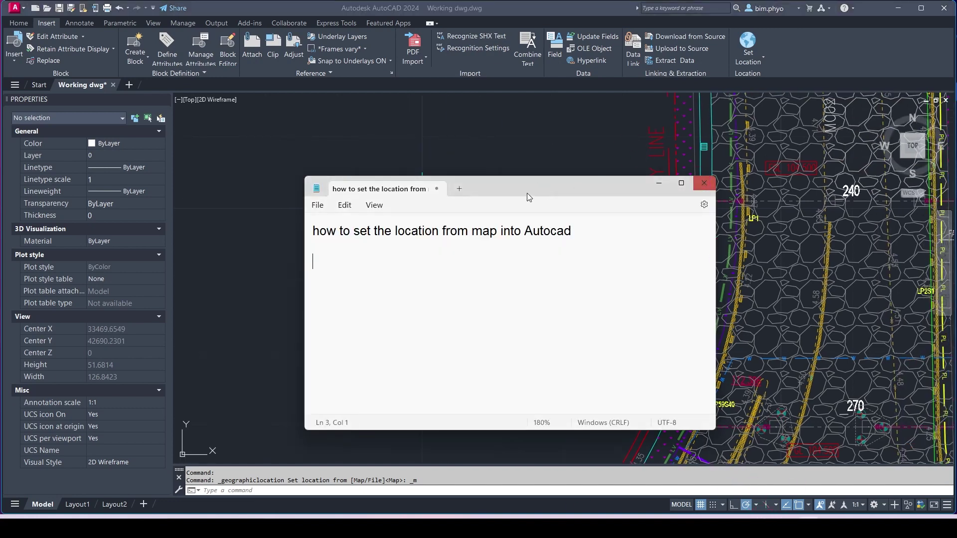
{"action": "left_click_drag", "start_coordinate": [527, 193], "coordinate": [751, 151]}
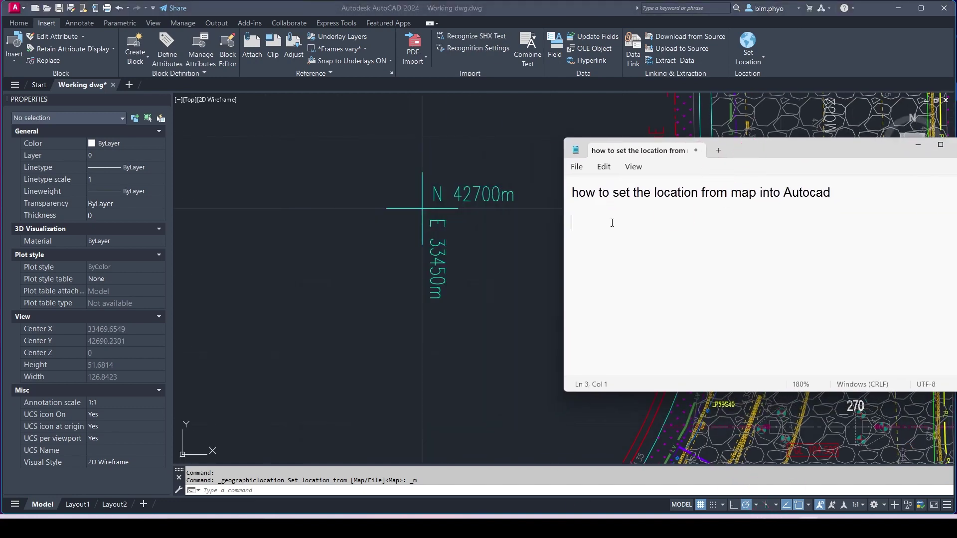
{"action": "type", "text": "N 42700 "}
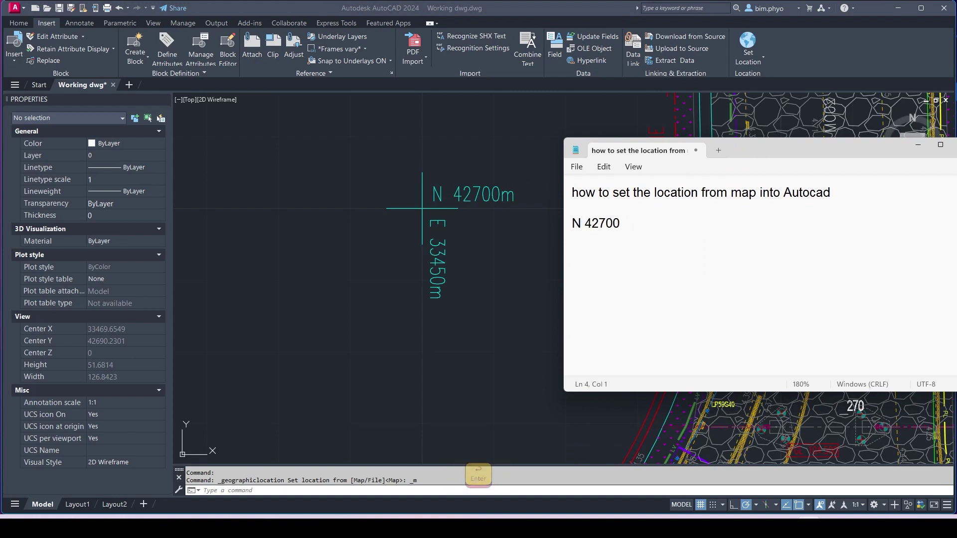
{"action": "type", "text": "E 33450"}
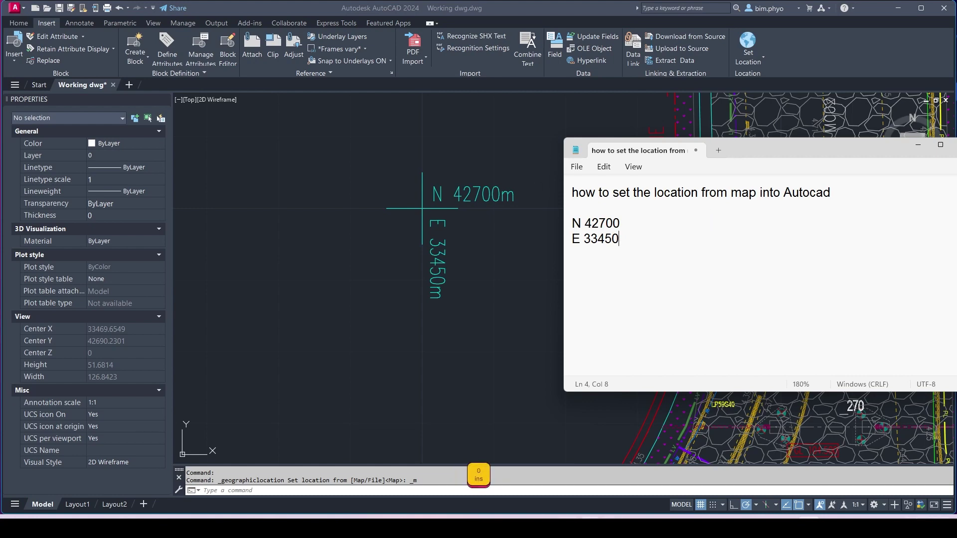
{"action": "key", "text": "alt+Tab"}
- Close the extra search tabs and copy the converted latitude/longitude for 33450,42700
{"action": "double_click", "coordinate": [453, 149]}
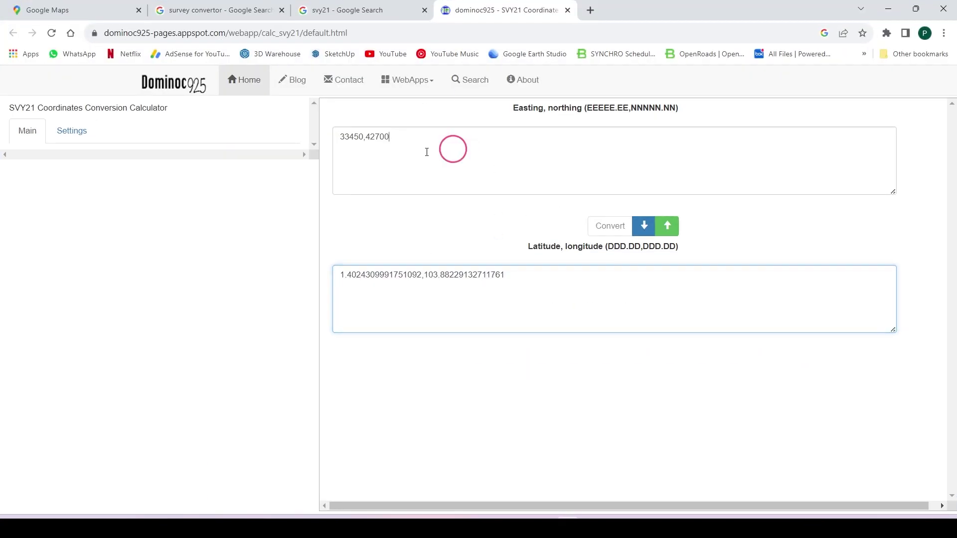
{"action": "left_click", "coordinate": [382, 137]}
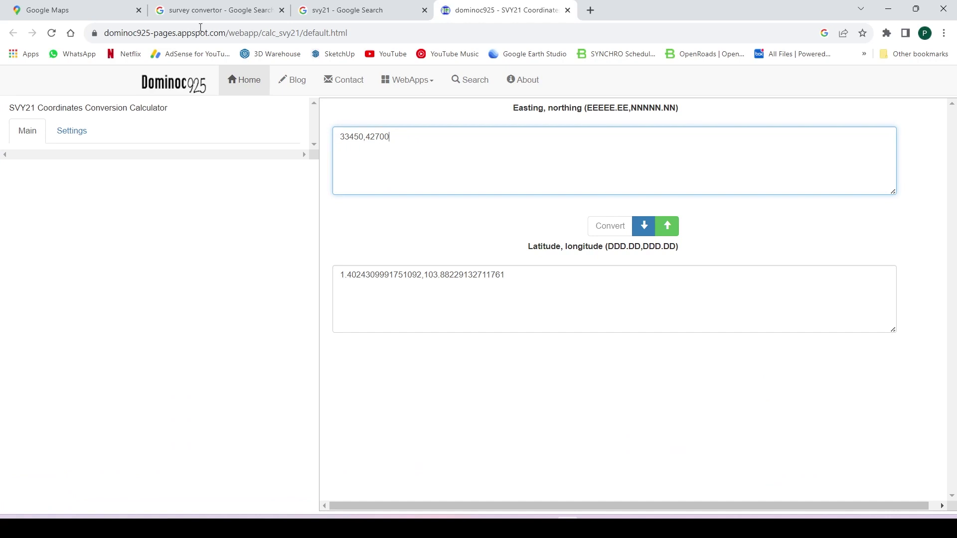
{"action": "left_click", "coordinate": [283, 10]}
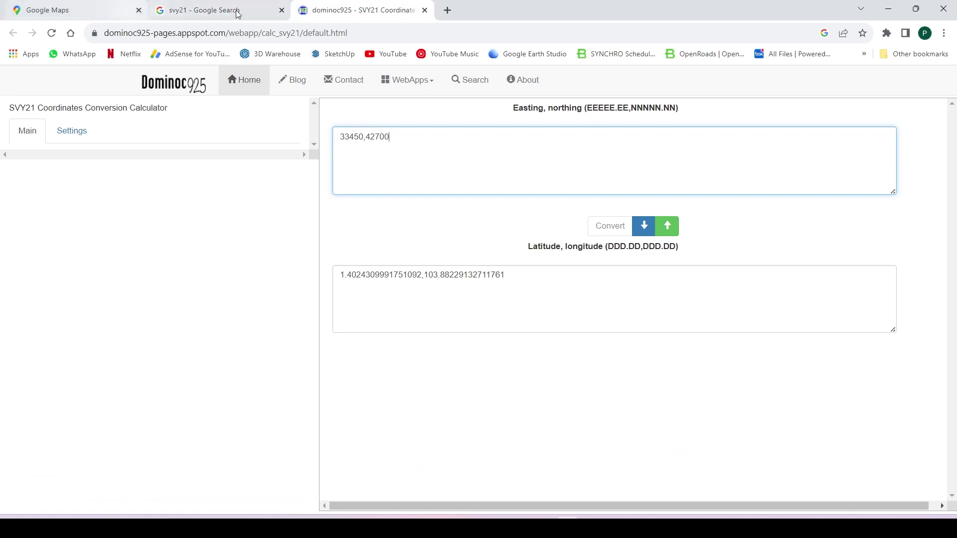
{"action": "left_click", "coordinate": [282, 10]}
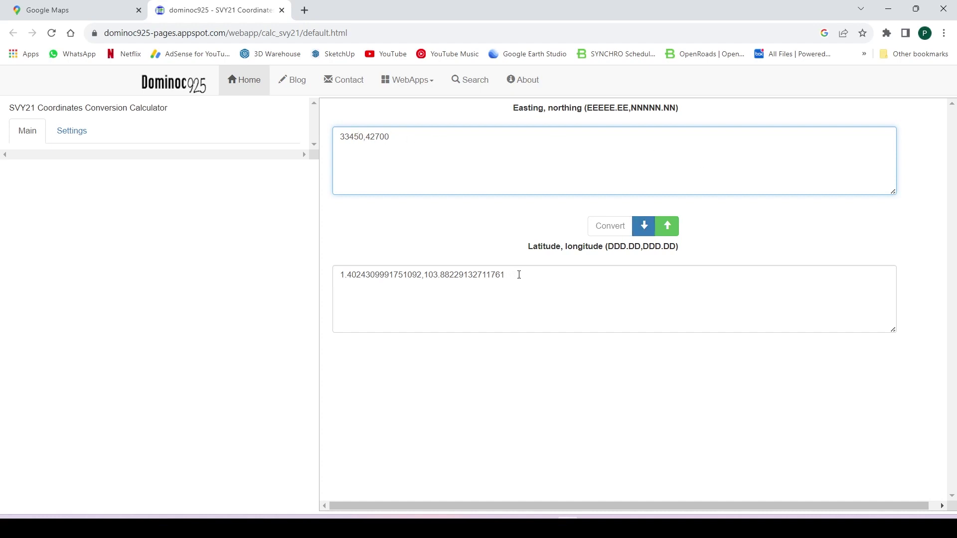
{"action": "left_click_drag", "start_coordinate": [518, 275], "coordinate": [304, 269]}
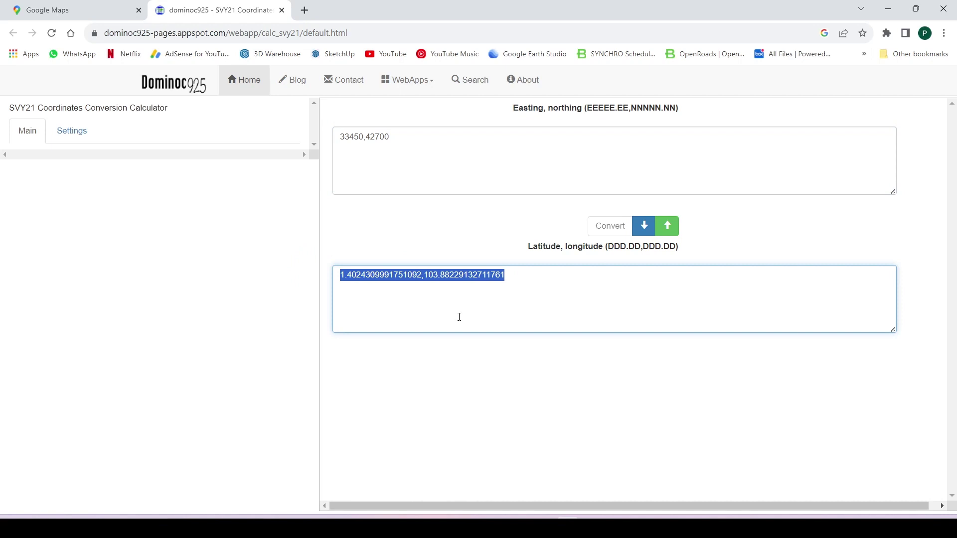
{"action": "key", "text": "ctrl+c"}
- Search the From Map address box for the pasted coordinates and drop the marker at 1.402431, 103.882291
{"action": "mouse_move", "coordinate": [764, 528]}
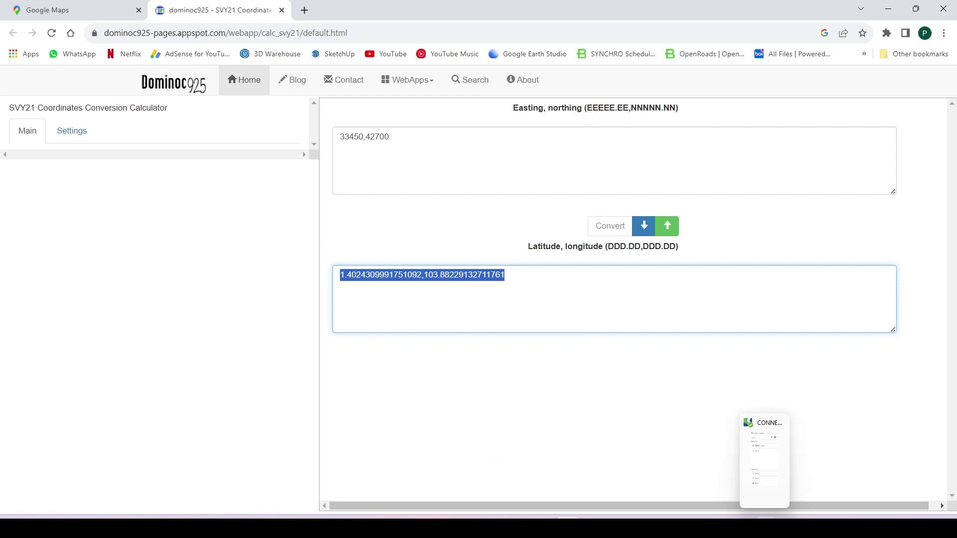
{"action": "left_click", "coordinate": [634, 528]}
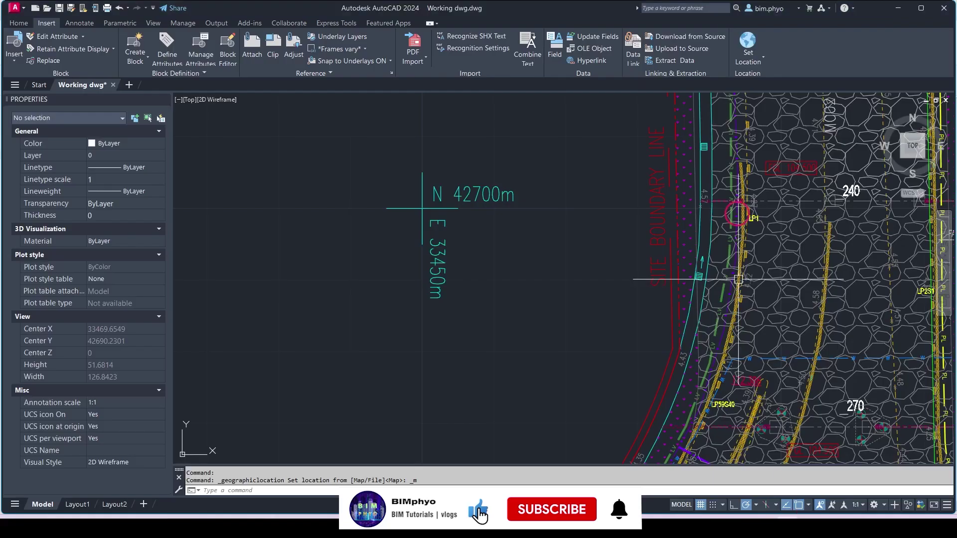
{"action": "left_click", "coordinate": [753, 58]}
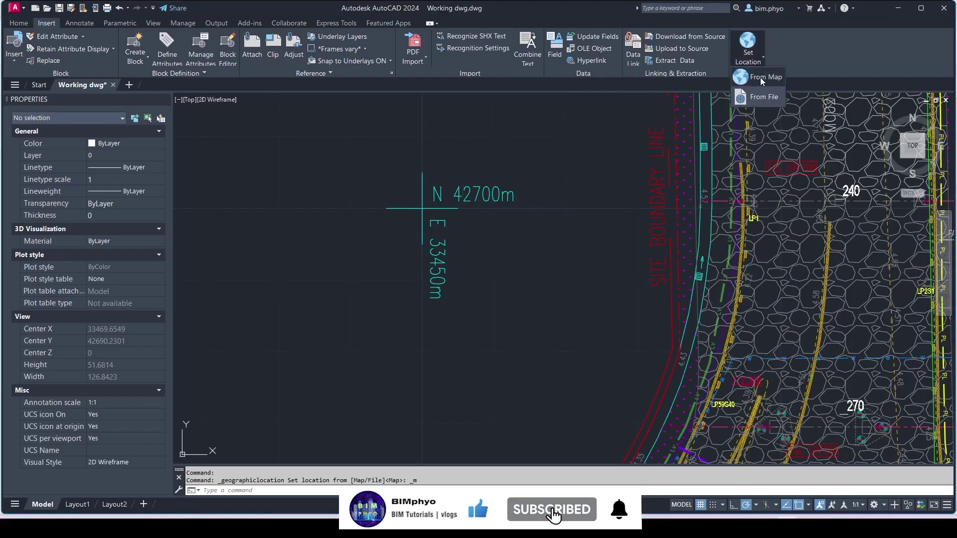
{"action": "left_click", "coordinate": [760, 77]}
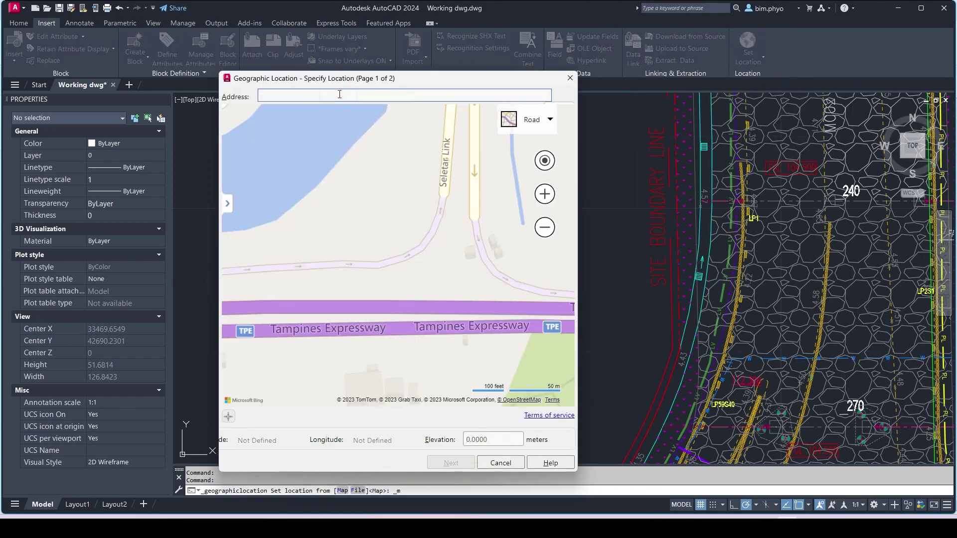
{"action": "key", "text": "ctrl+v"}
{"action": "key", "text": "Return"}
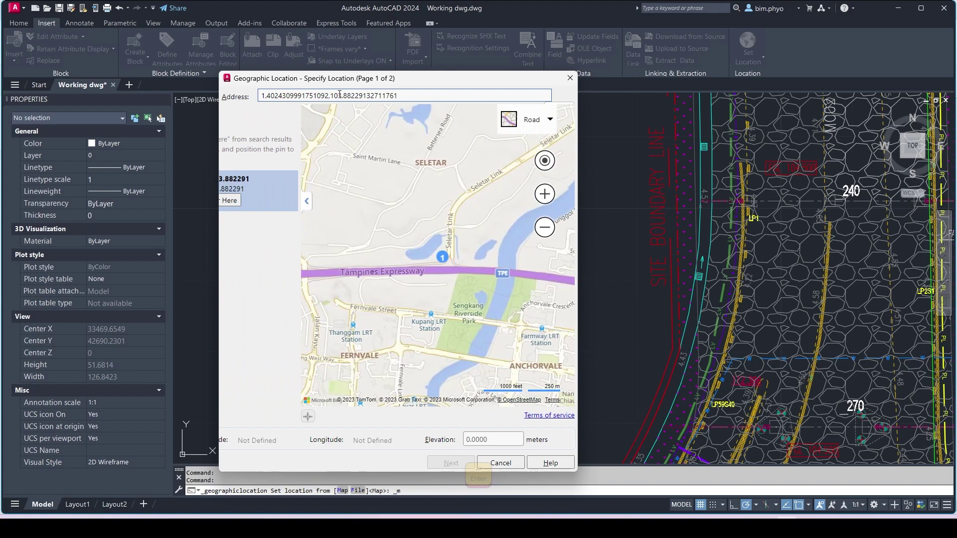
{"action": "scroll", "coordinate": [474, 265], "scroll_direction": "up", "scroll_amount": 5}
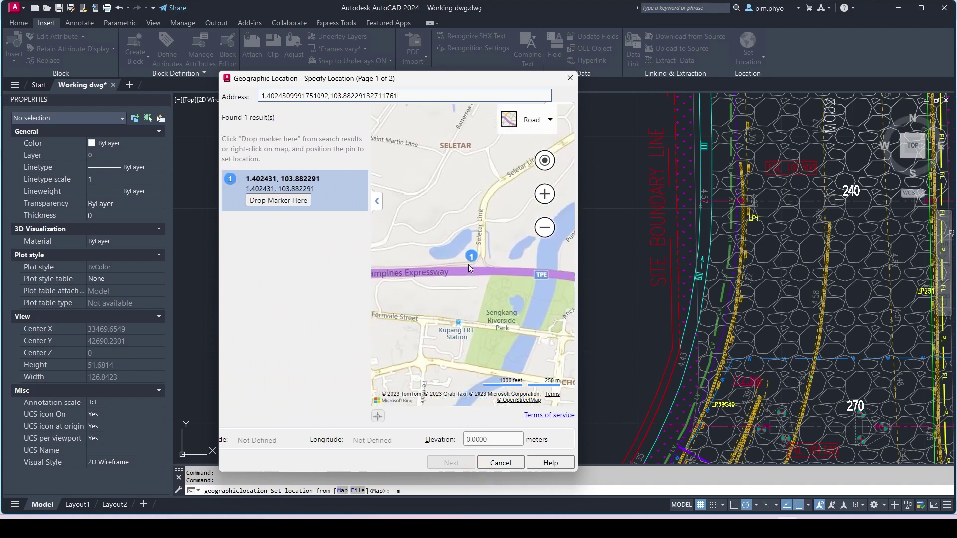
{"action": "left_click_drag", "start_coordinate": [499, 231], "coordinate": [459, 277]}
{"action": "left_click", "coordinate": [278, 203]}
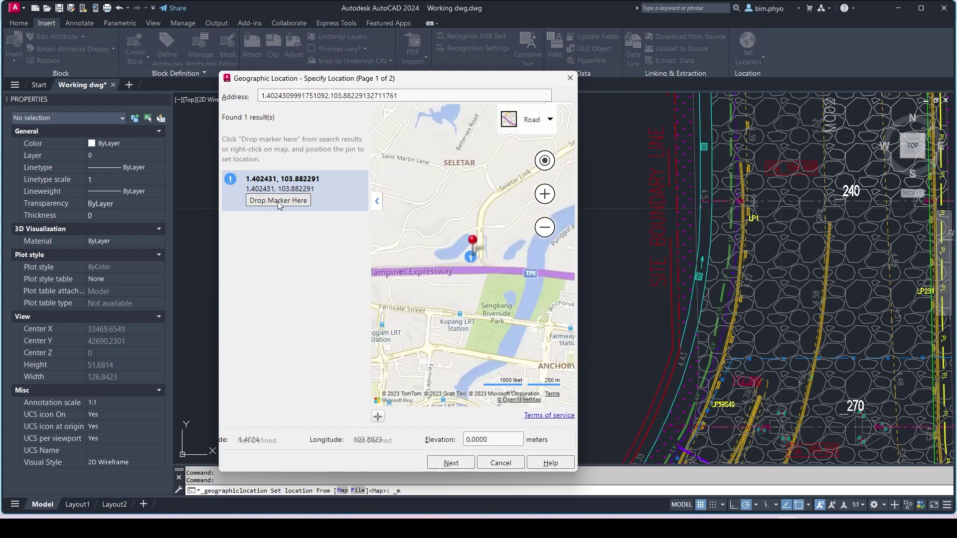
{"action": "key", "text": "ctrl"}
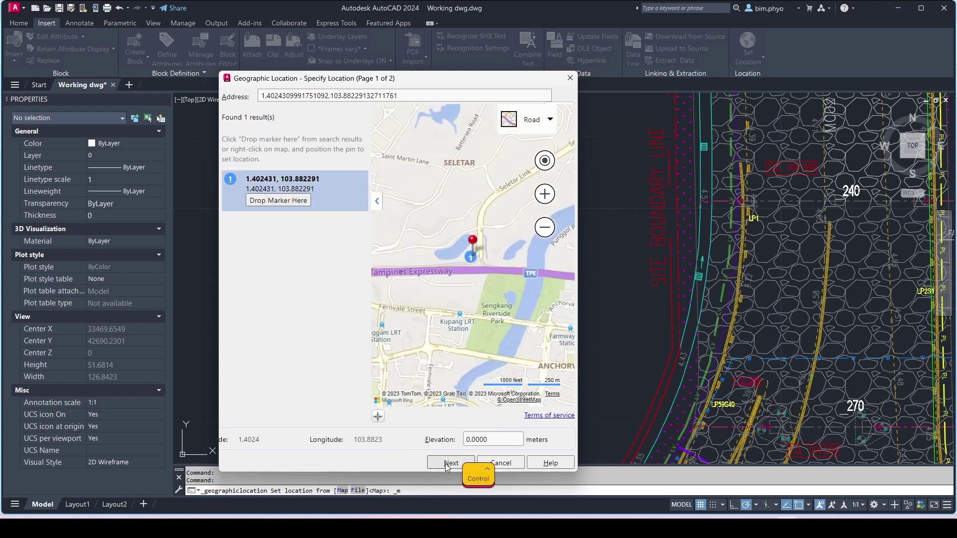
- Select SVY21 as the coordinate system and enlarge the dialog to reveal Drawing Units
{"action": "left_click", "coordinate": [448, 464]}
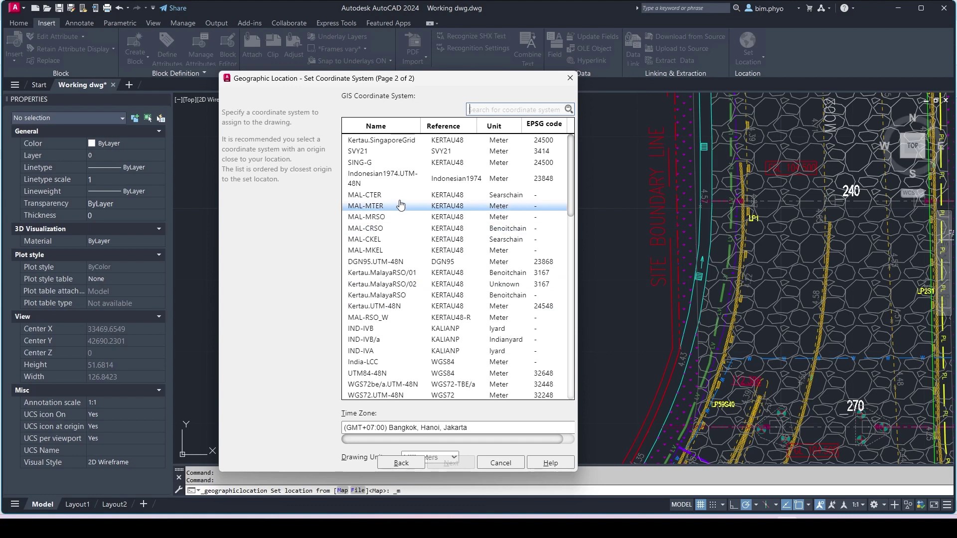
{"action": "left_click", "coordinate": [363, 156]}
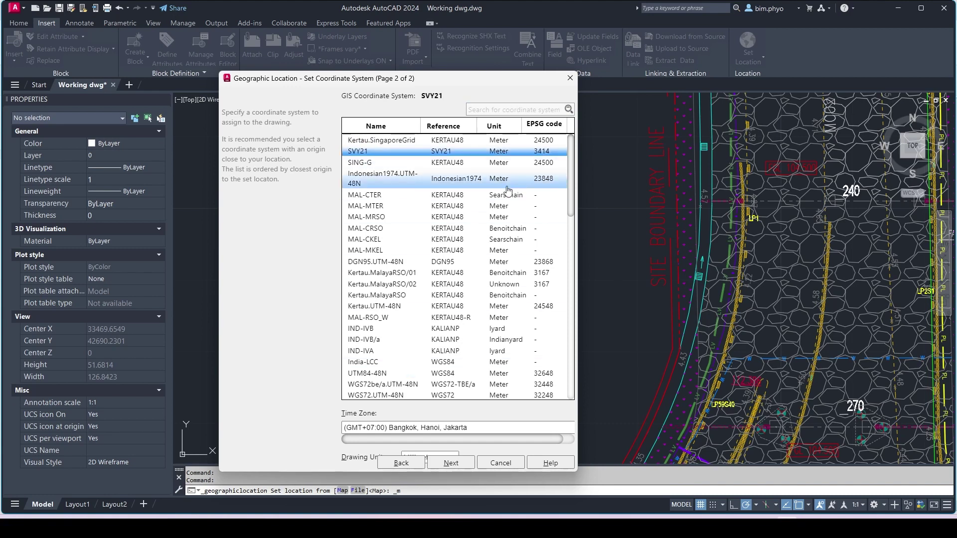
{"action": "left_click_drag", "start_coordinate": [406, 79], "coordinate": [449, 45]}
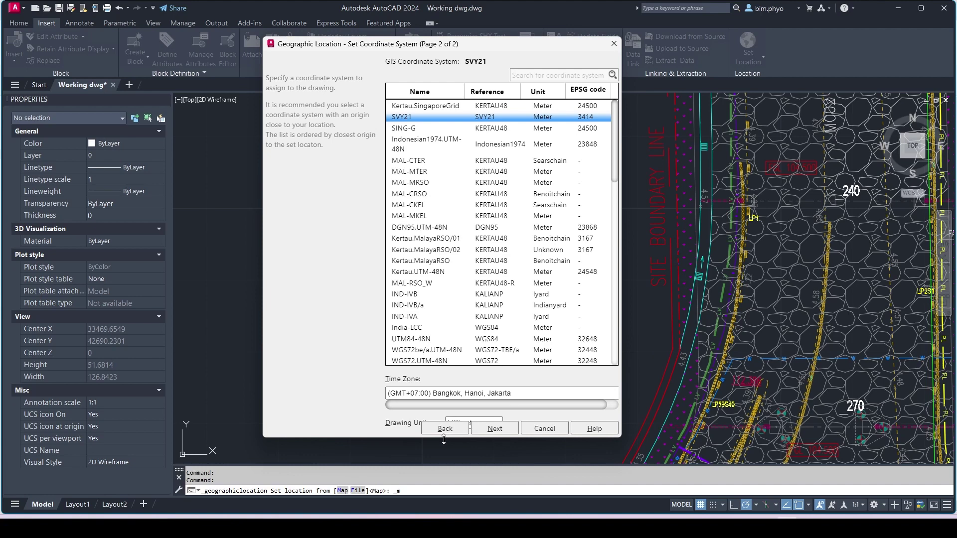
{"action": "left_click_drag", "start_coordinate": [405, 441], "coordinate": [405, 386]}
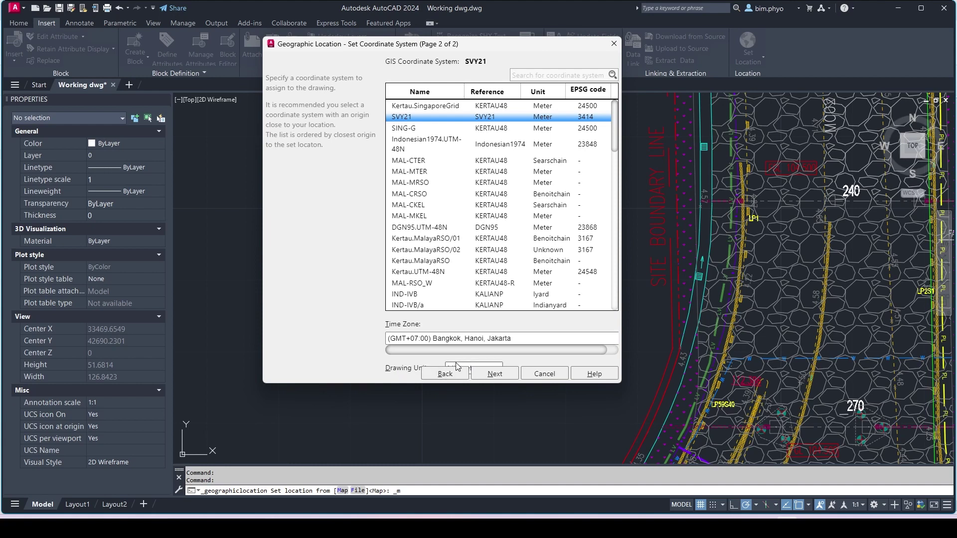
- Set Drawing Units to Meters, continue past the unit mismatch warning, and move to the next page
{"action": "left_click", "coordinate": [457, 367]}
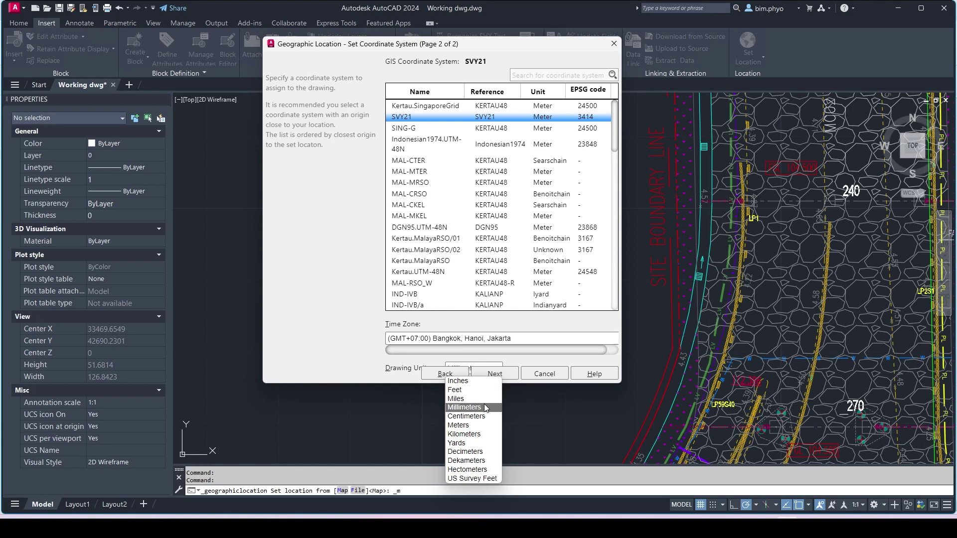
{"action": "left_click", "coordinate": [469, 426]}
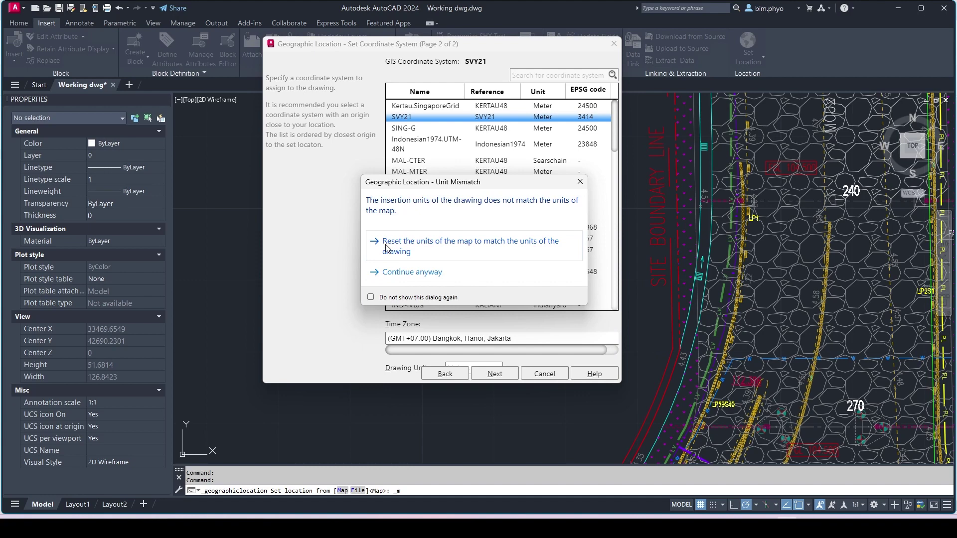
{"action": "left_click", "coordinate": [411, 272]}
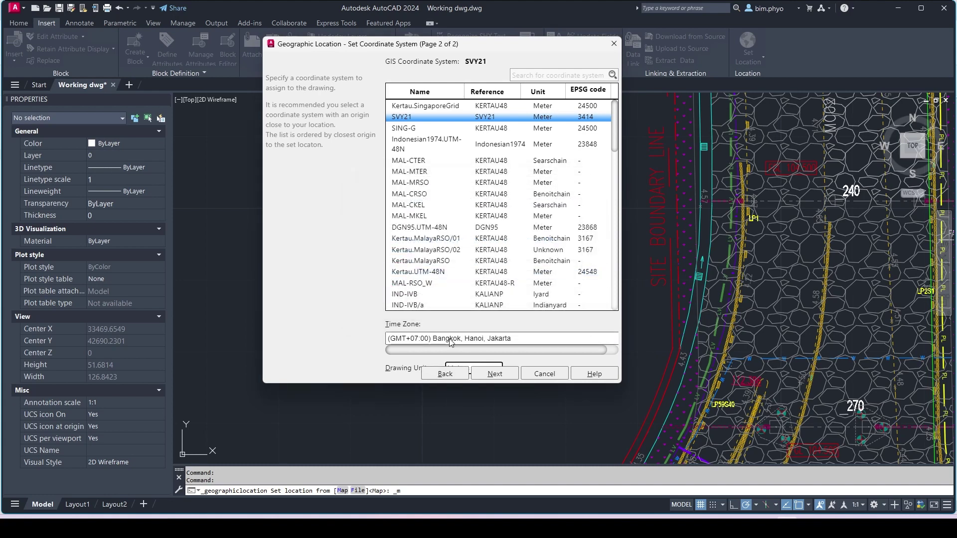
{"action": "left_click", "coordinate": [491, 374]}
- Place the location point at the N 42700m / E 33450m intersection and accept north at 90°
{"action": "left_click", "coordinate": [491, 375]}
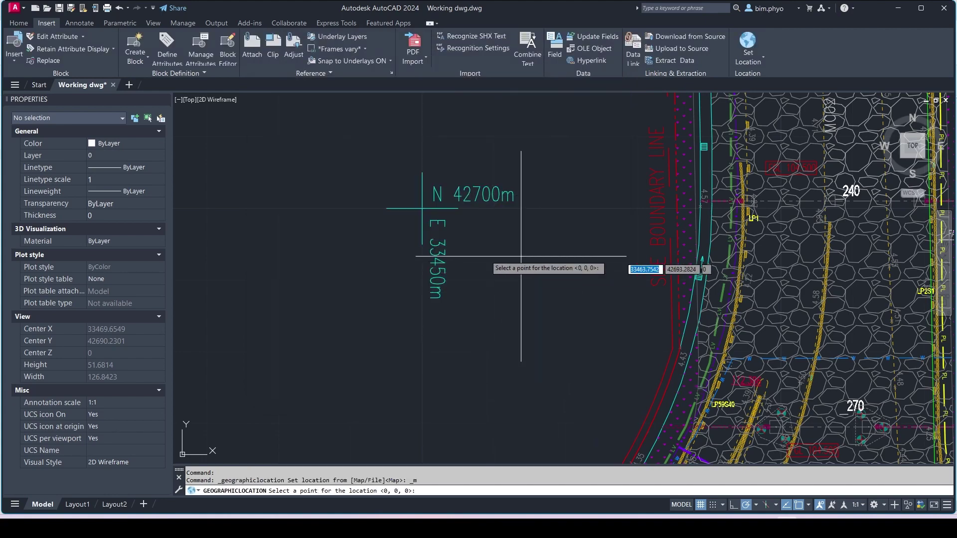
{"action": "scroll", "coordinate": [470, 232], "scroll_direction": "down", "scroll_amount": 5}
{"action": "scroll", "coordinate": [471, 232], "scroll_direction": "up", "scroll_amount": 14}
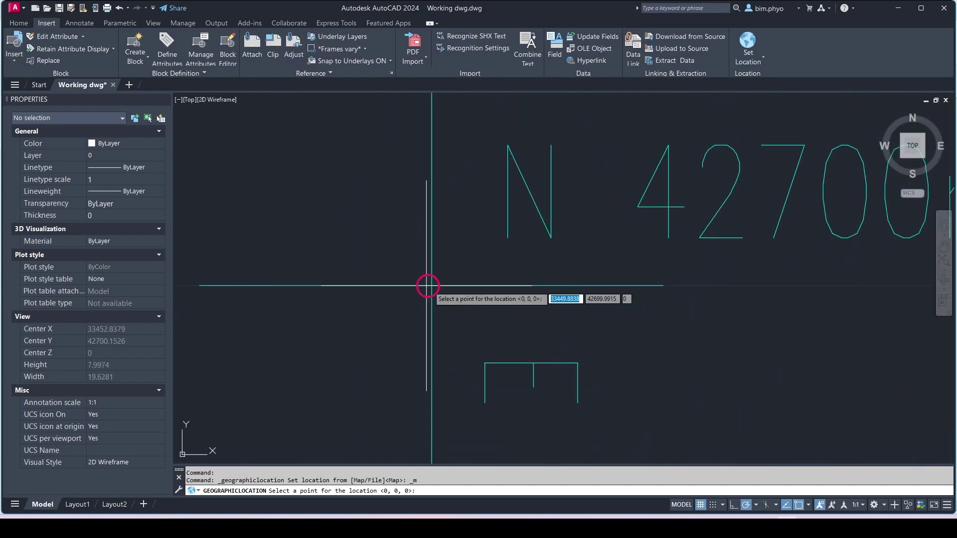
{"action": "left_click", "coordinate": [431, 285]}
{"action": "scroll", "coordinate": [449, 324], "scroll_direction": "down", "scroll_amount": 4}
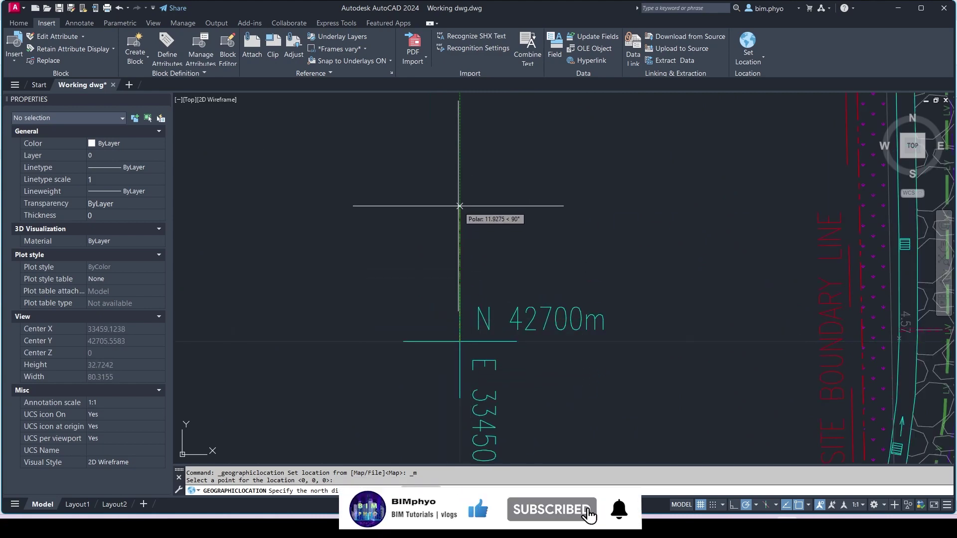
{"action": "scroll", "coordinate": [459, 286], "scroll_direction": "down", "scroll_amount": 2}
{"action": "scroll", "coordinate": [460, 286], "scroll_direction": "down", "scroll_amount": 5}
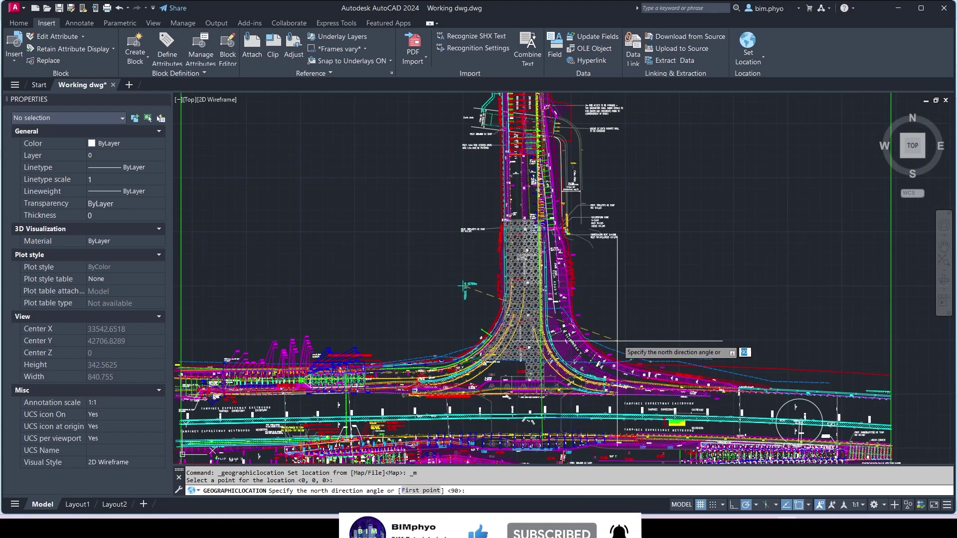
{"action": "scroll", "coordinate": [473, 262], "scroll_direction": "up", "scroll_amount": 6}
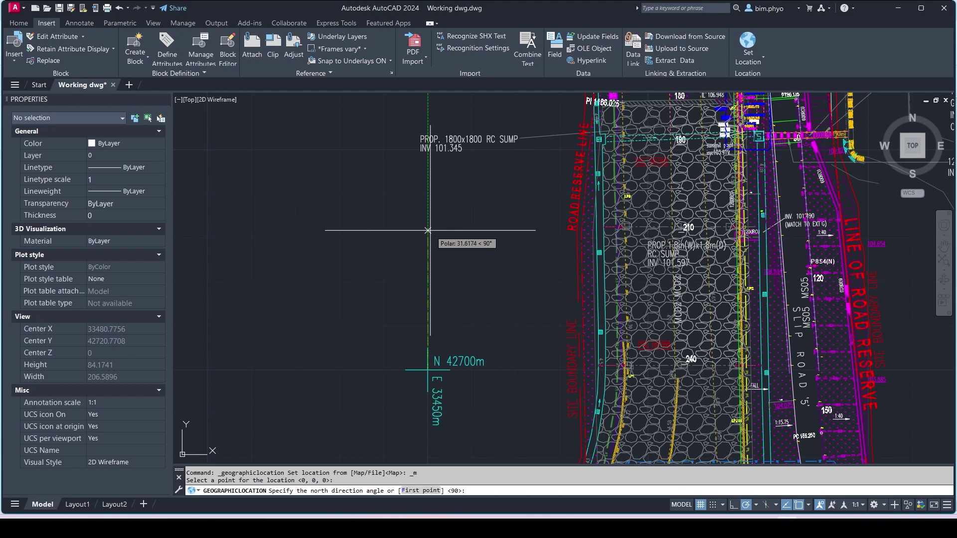
{"action": "key", "text": "Return"}
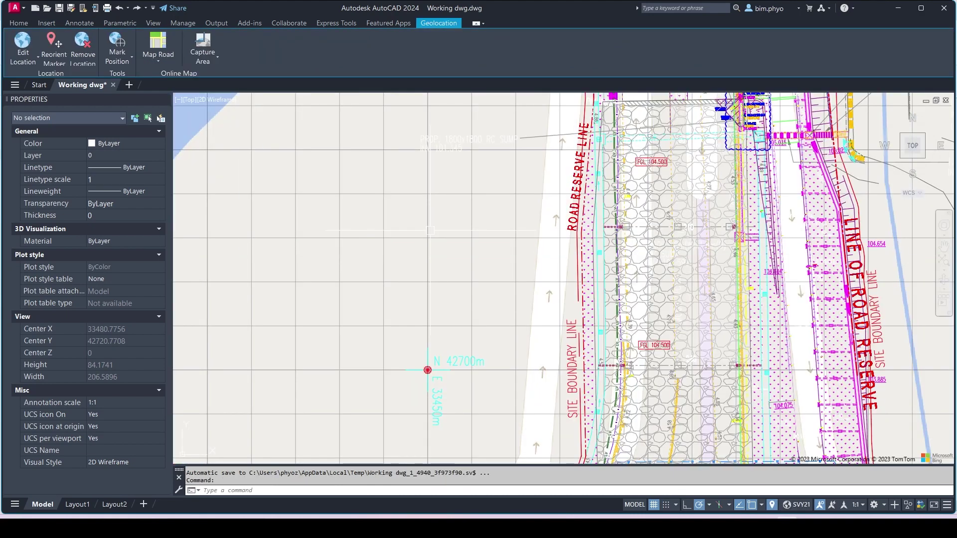
- Zoom out and pan to frame the road interchange over the map along Tampines Expressway
{"action": "scroll", "coordinate": [541, 277], "scroll_direction": "down", "scroll_amount": 10}
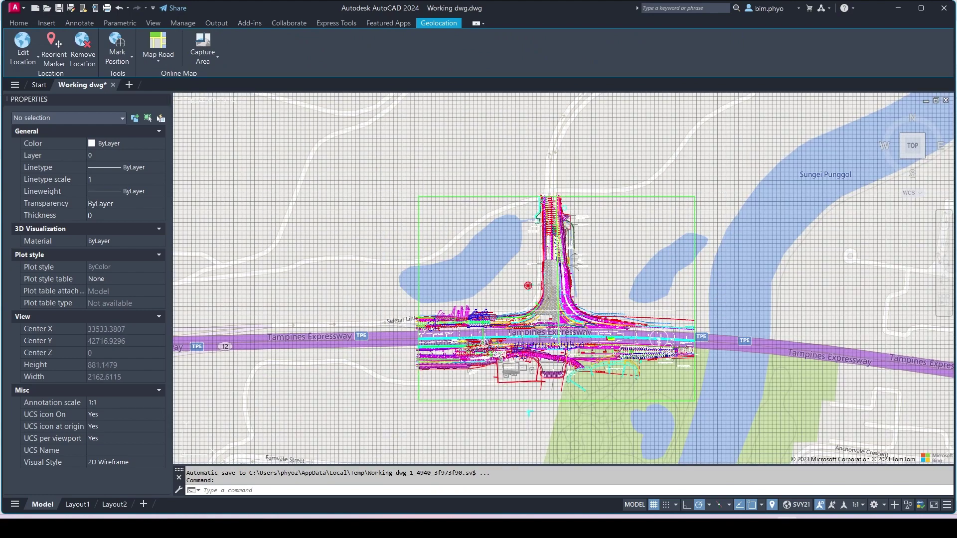
{"action": "middle_click_drag", "start_coordinate": [621, 221], "coordinate": [543, 199]}
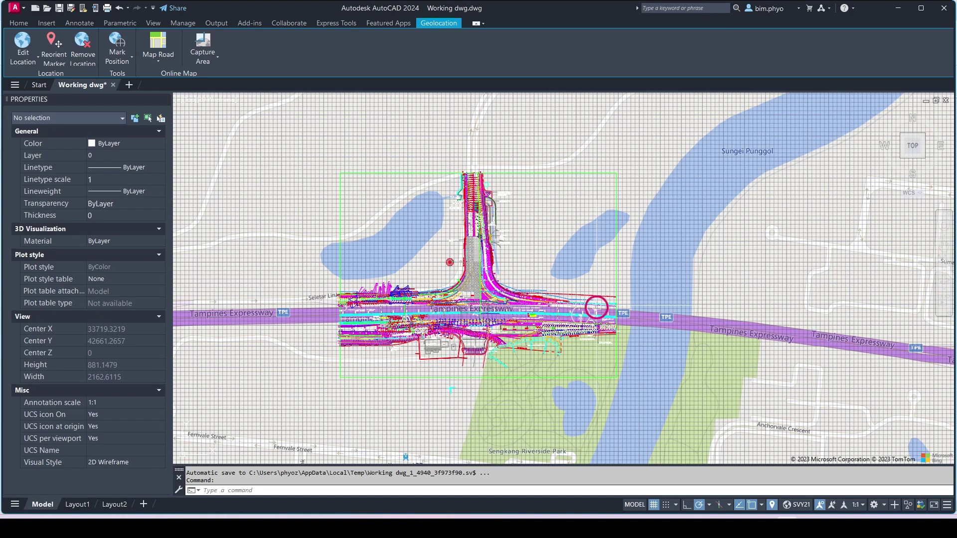
{"action": "middle_click_drag", "start_coordinate": [560, 336], "coordinate": [602, 343]}
{"action": "scroll", "coordinate": [526, 351], "scroll_direction": "down", "scroll_amount": 5}
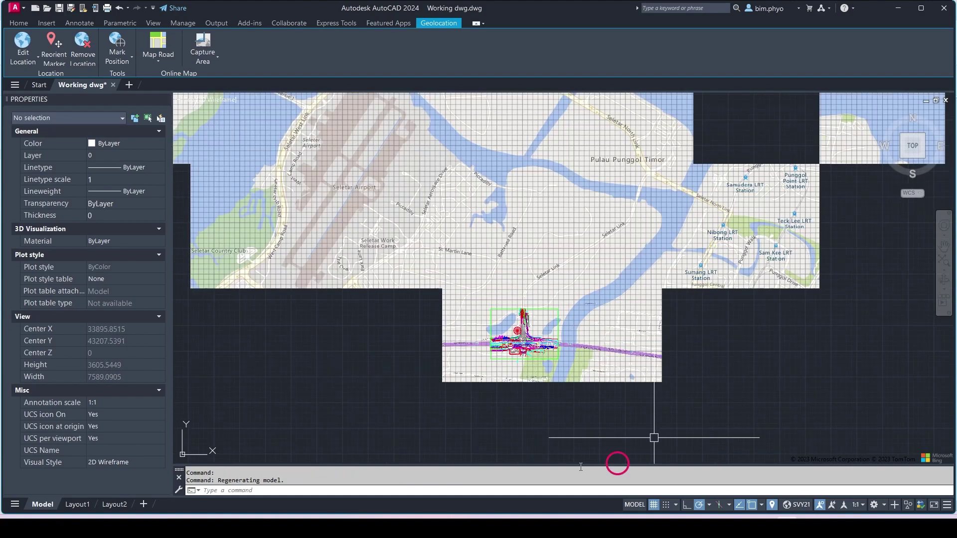
{"action": "scroll", "coordinate": [536, 359], "scroll_direction": "up", "scroll_amount": 5}
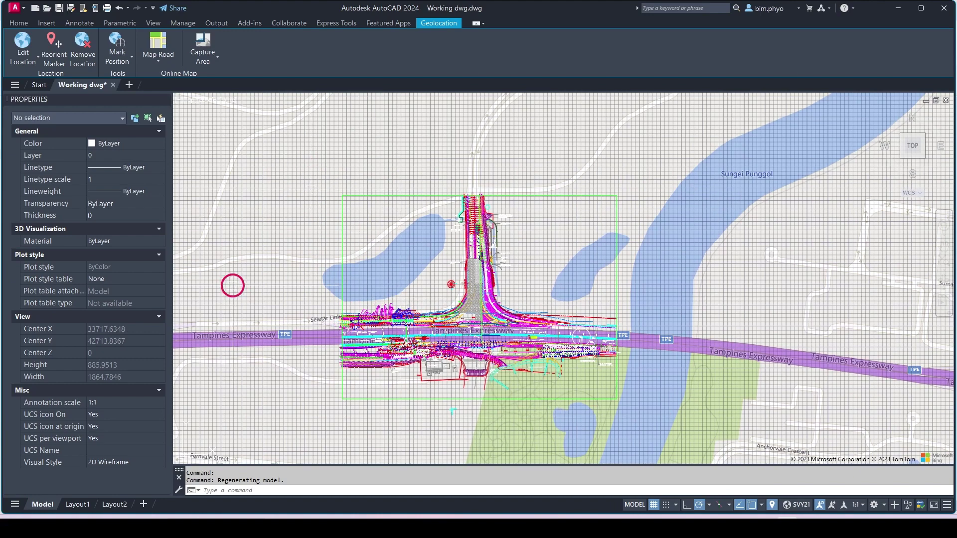
- Capture a map image from above-left to below-right of the road junction
{"action": "left_click", "coordinate": [204, 58]}
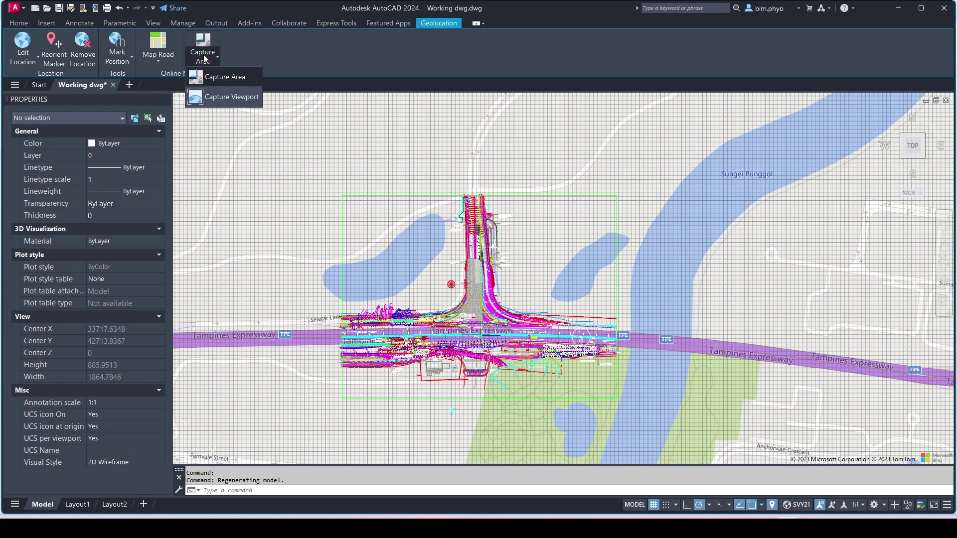
{"action": "left_click", "coordinate": [224, 79]}
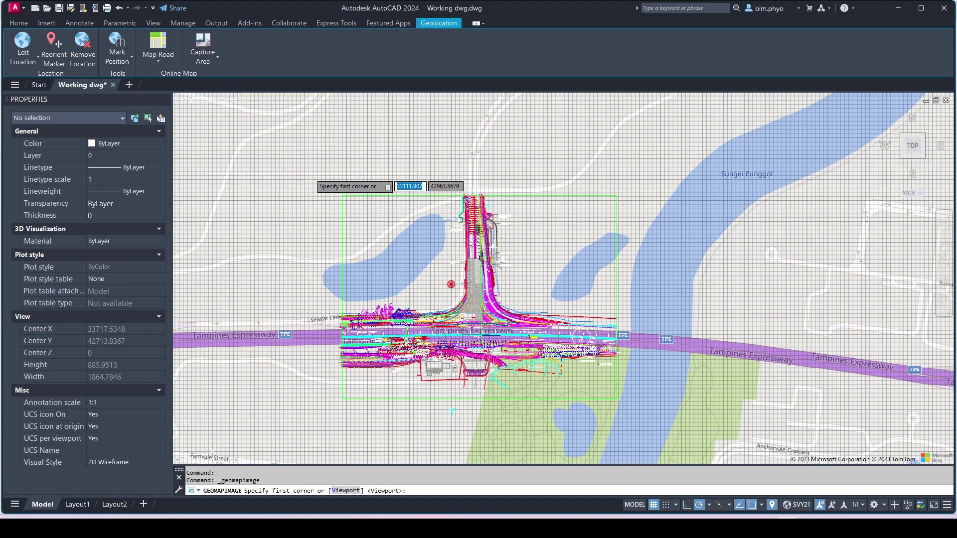
{"action": "left_click", "coordinate": [294, 149]}
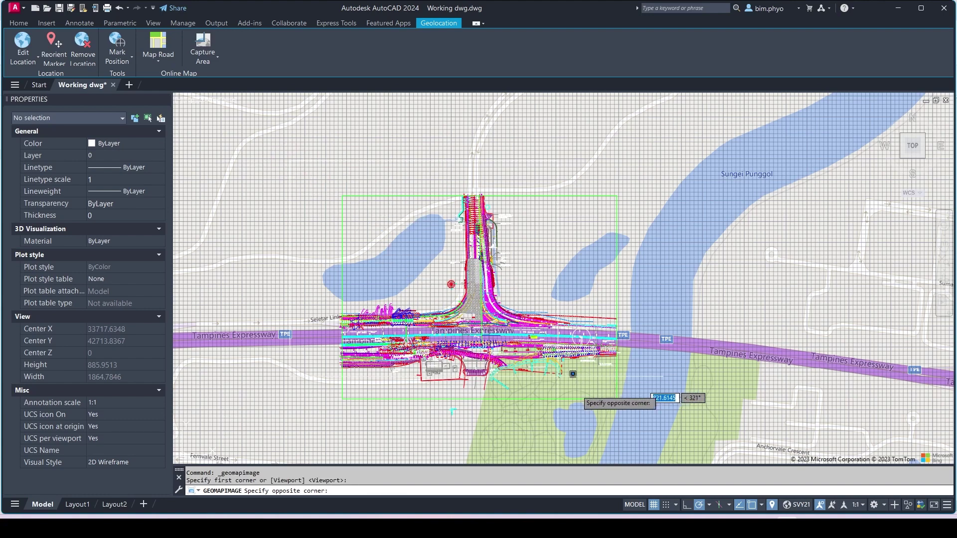
{"action": "left_click", "coordinate": [712, 434]}
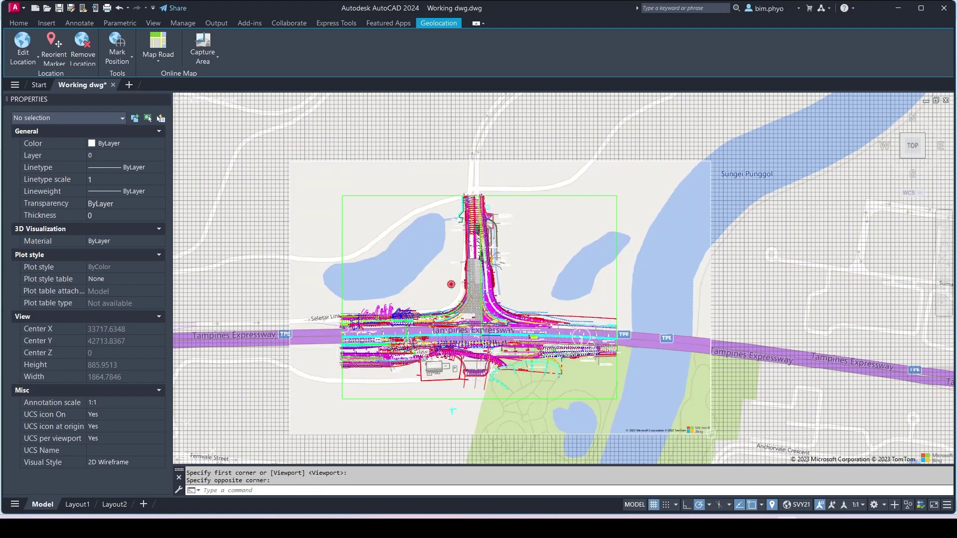
{"action": "scroll", "coordinate": [598, 259], "scroll_direction": "down", "scroll_amount": 2}
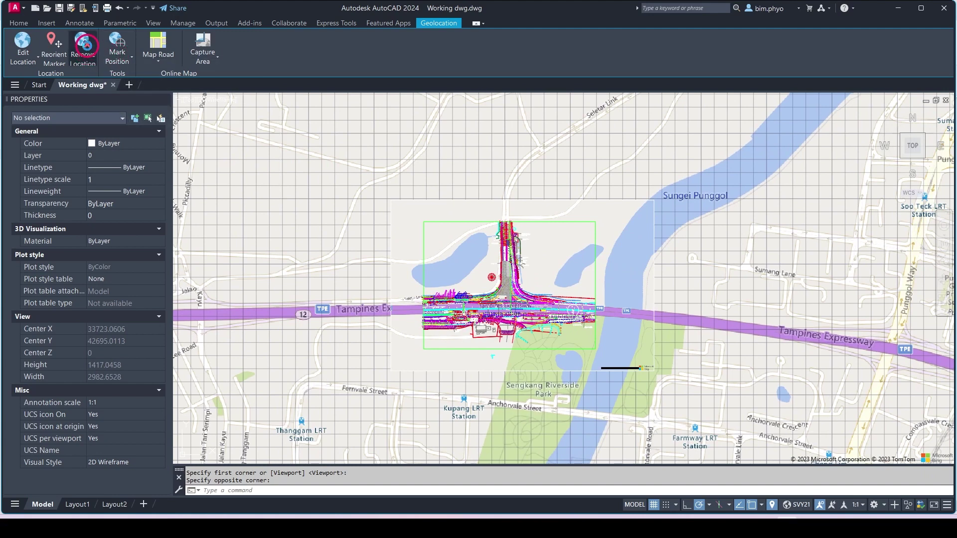
- Remove the geographic location, confirm it, and check the captured map image stays under the junction
{"action": "left_click", "coordinate": [86, 45]}
{"action": "left_click", "coordinate": [503, 274]}
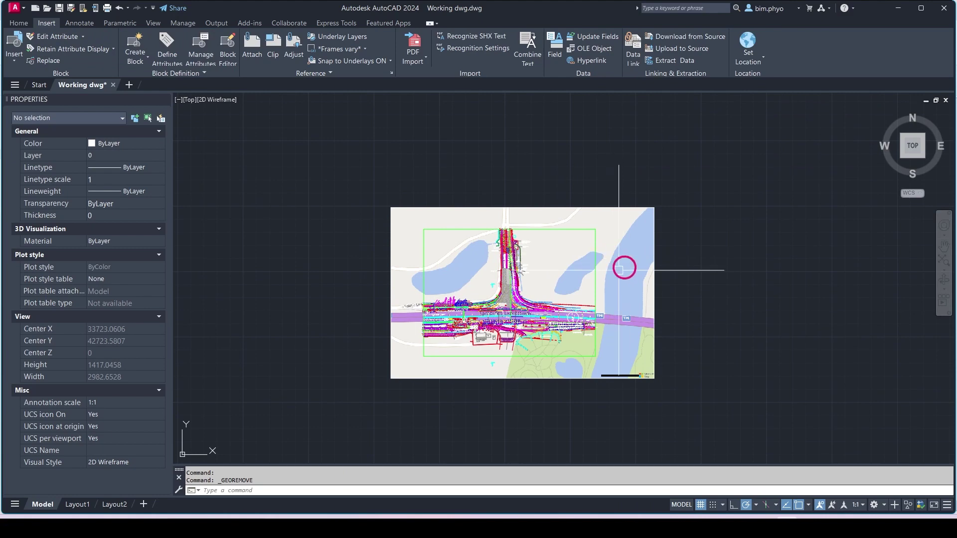
{"action": "middle_click_drag", "start_coordinate": [635, 234], "coordinate": [687, 226]}
{"action": "scroll", "coordinate": [594, 299], "scroll_direction": "up", "scroll_amount": 2}
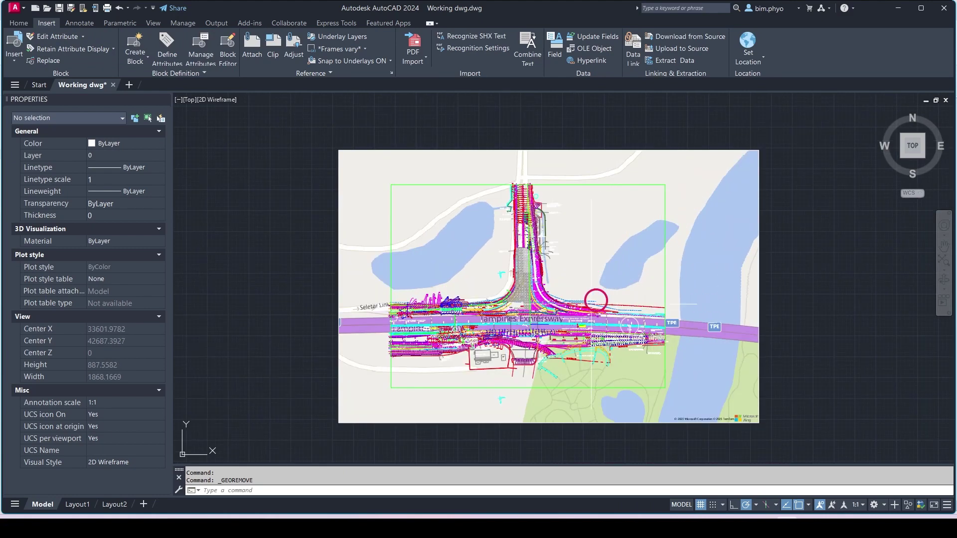
{"action": "scroll", "coordinate": [613, 235], "scroll_direction": "up", "scroll_amount": 2}
{"action": "scroll", "coordinate": [630, 236], "scroll_direction": "down", "scroll_amount": 4}
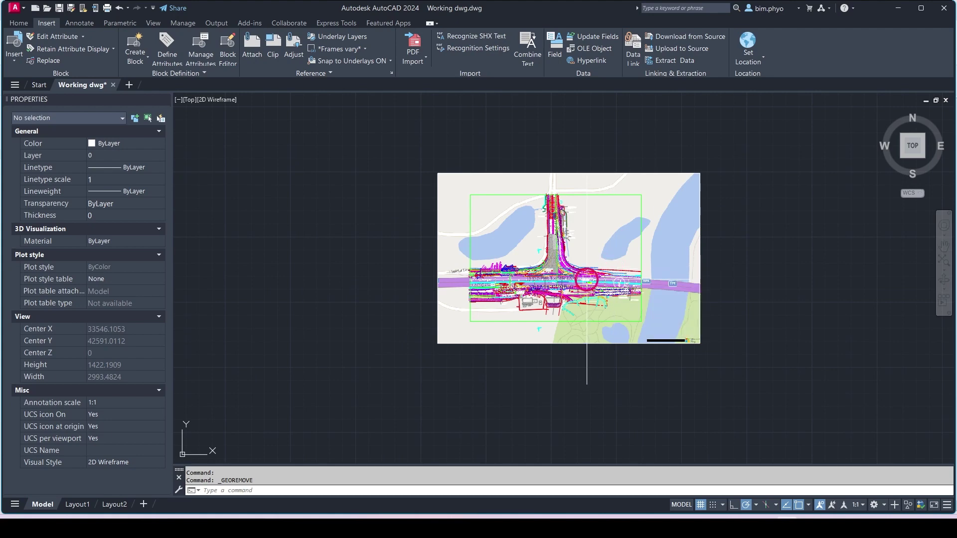
{"action": "scroll", "coordinate": [690, 261], "scroll_direction": "up", "scroll_amount": 3}
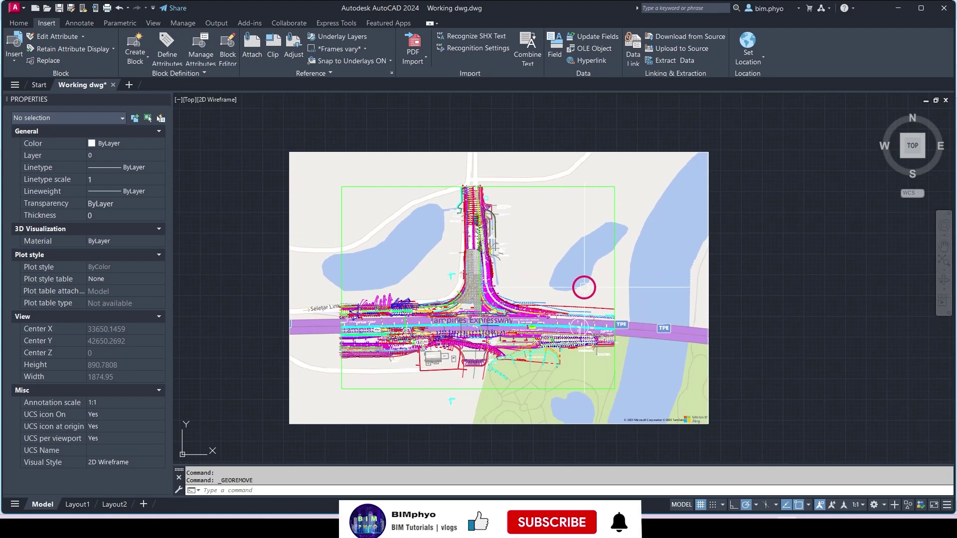